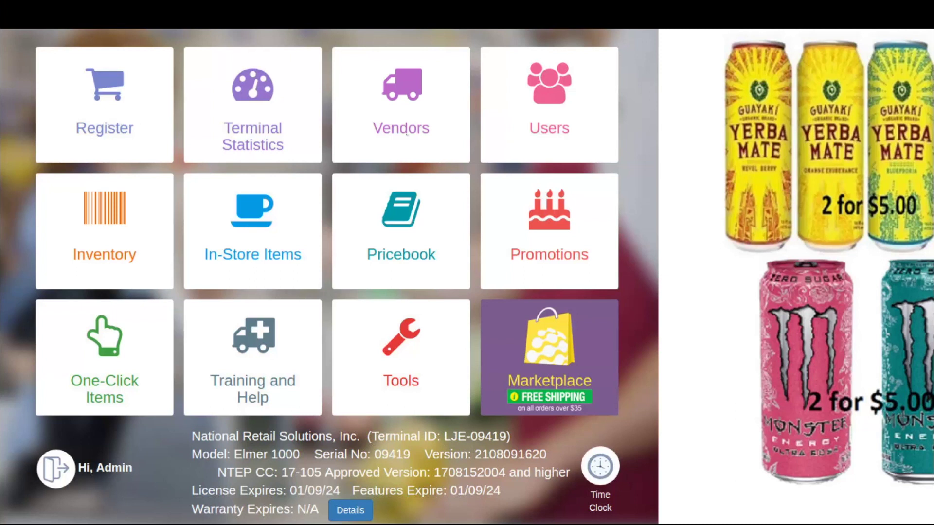
- Check Adam Beers Distributors' current-year vendor payouts (2 payments, $550.00 total), then return to the vendor list
{"action": "left_click", "coordinate": [407, 133]}
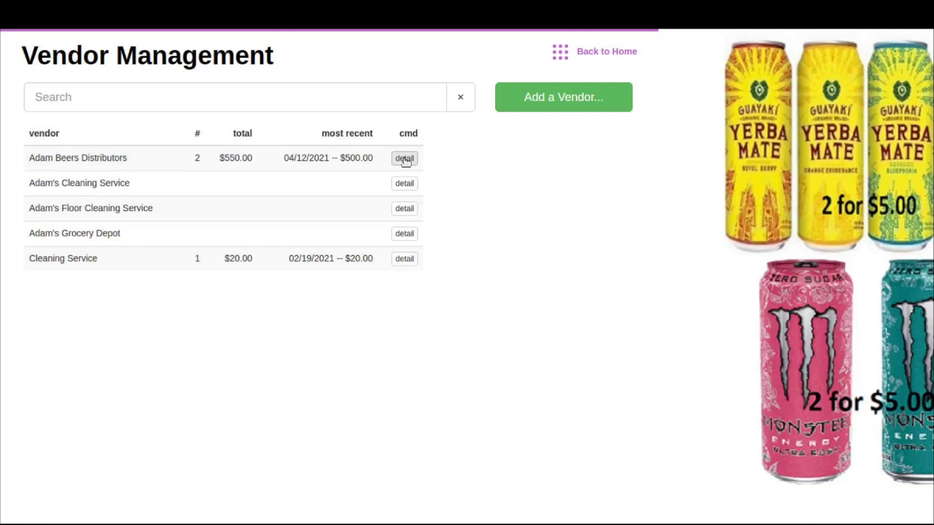
{"action": "left_click", "coordinate": [404, 159]}
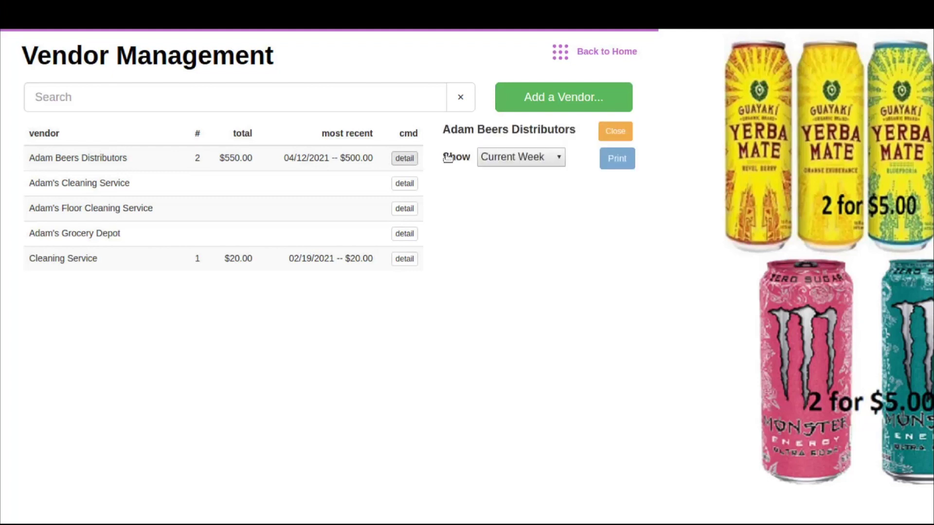
{"action": "left_click", "coordinate": [559, 158]}
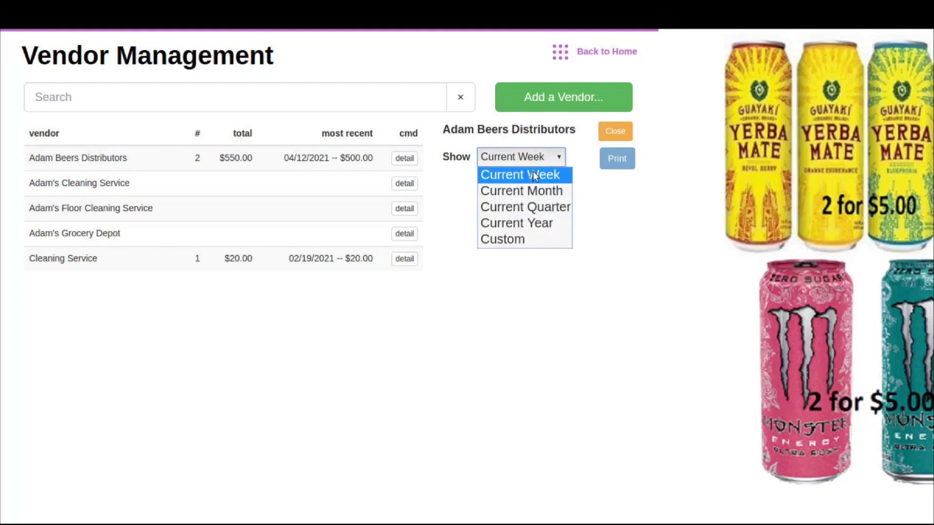
{"action": "left_click", "coordinate": [526, 225]}
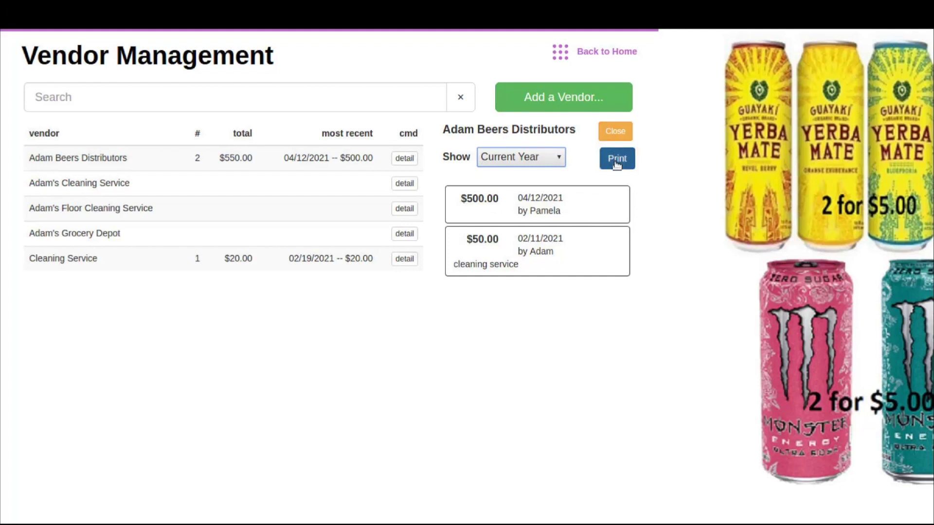
{"action": "left_click", "coordinate": [616, 137]}
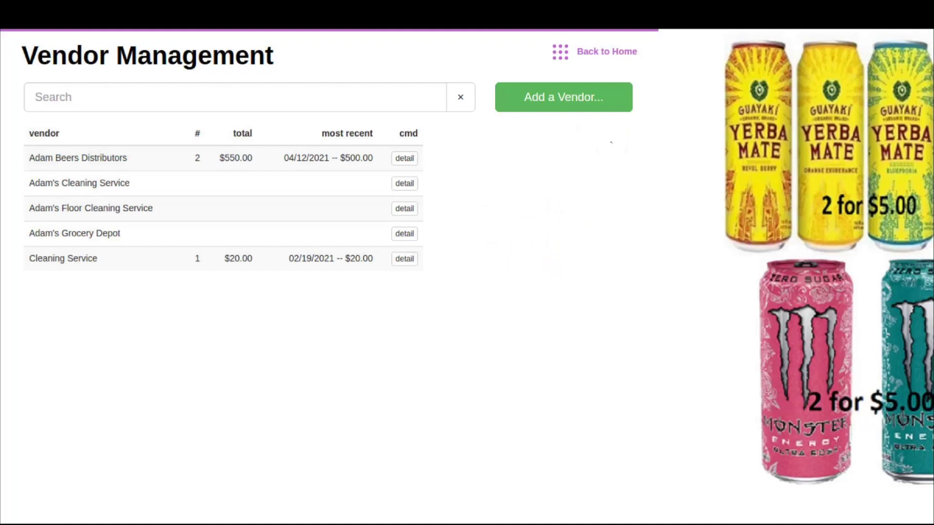
- Create the vendor 'Adam's Window Service', then go back to the home screen
{"action": "left_click", "coordinate": [541, 99]}
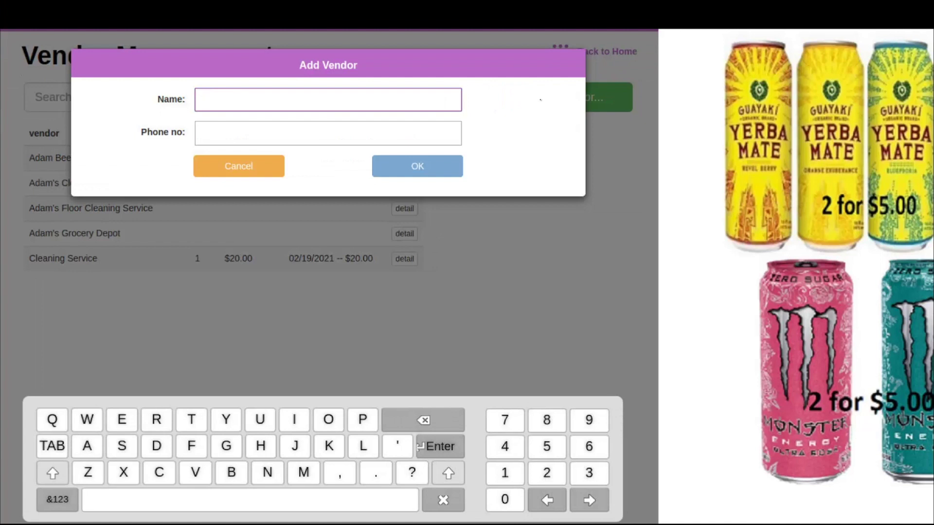
{"action": "left_click", "coordinate": [217, 99]}
{"action": "type", "text": "Ad"}
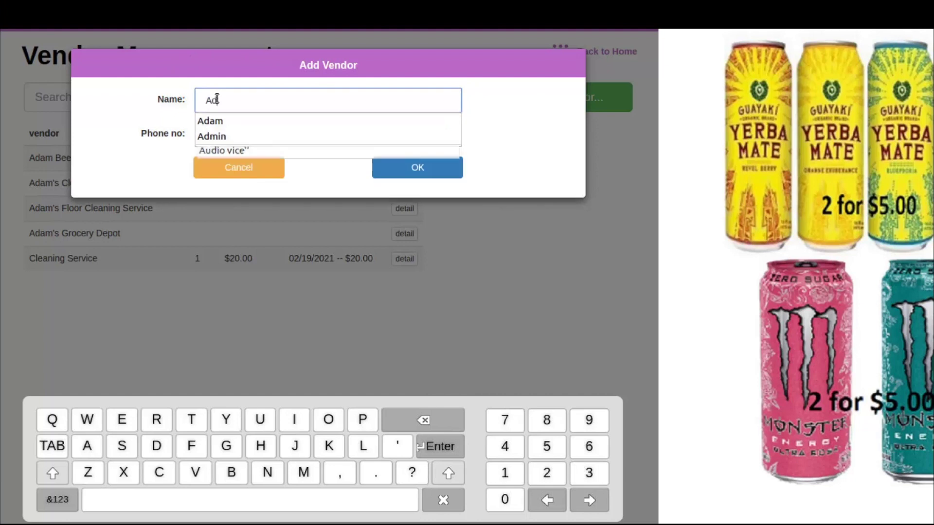
{"action": "type", "text": "am's "}
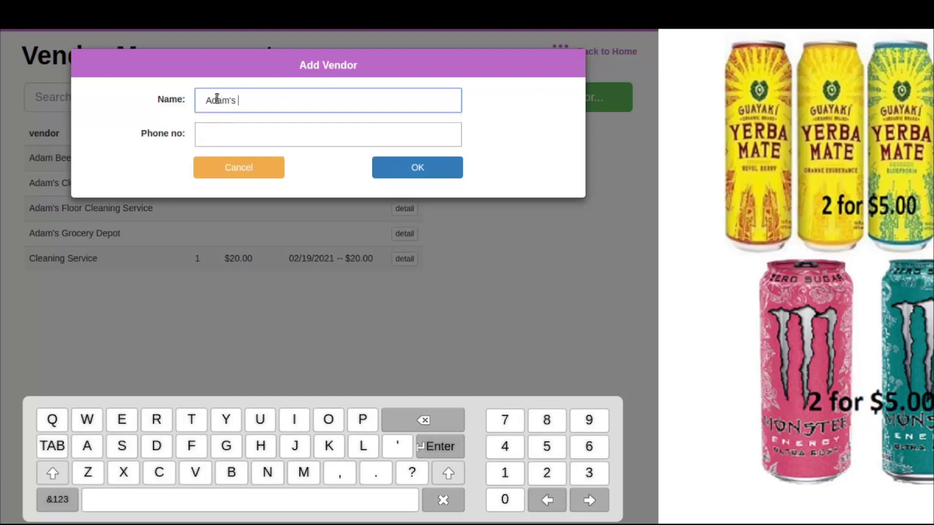
{"action": "type", "text": "Window Service"}
{"action": "left_click", "coordinate": [432, 170]}
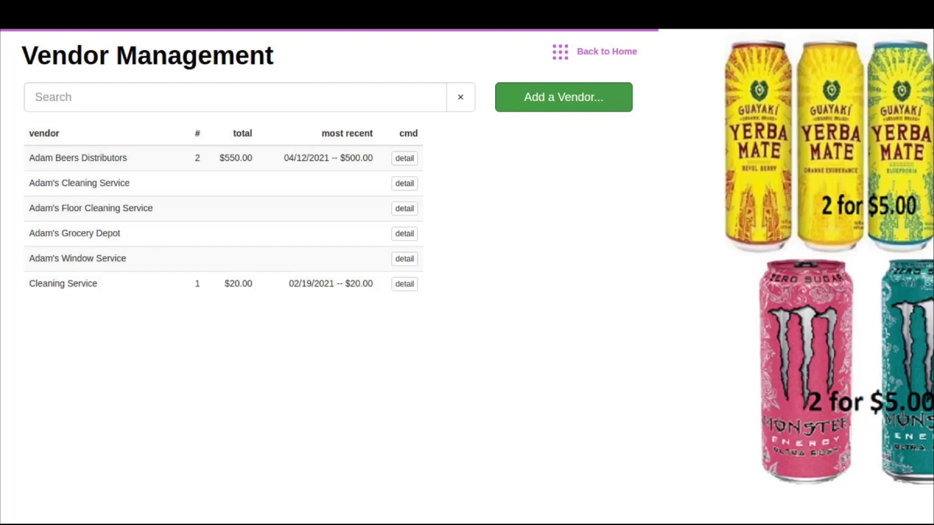
{"action": "left_click", "coordinate": [563, 55]}
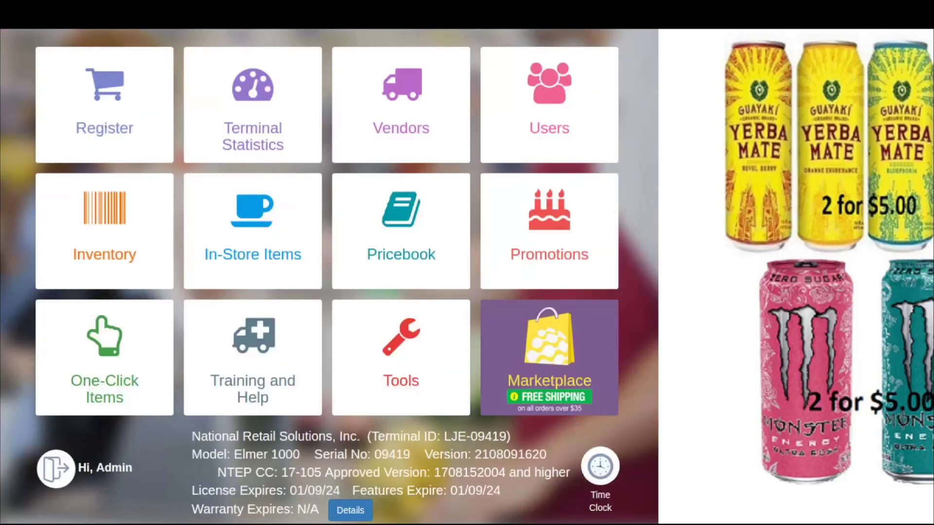
- Enter $500.00 on the register keypad and start a vendor payout for that amount
{"action": "left_click", "coordinate": [105, 104]}
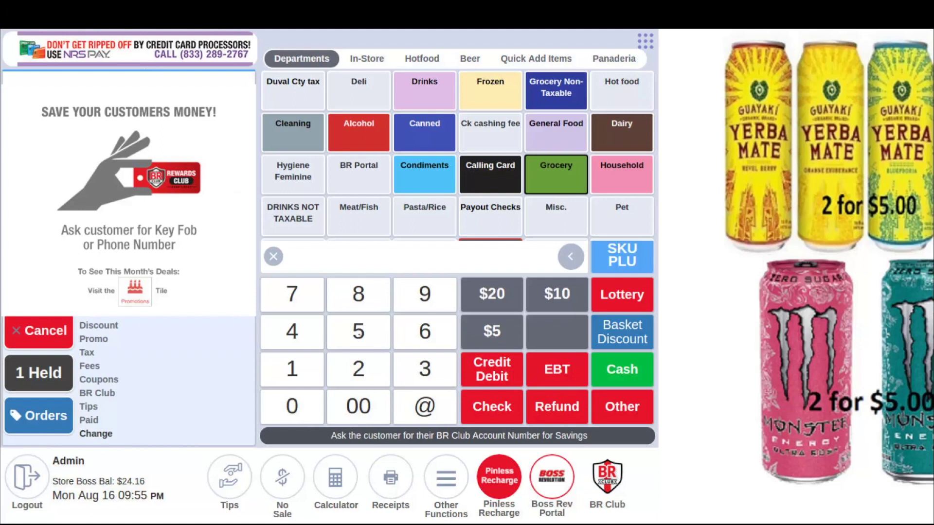
{"action": "left_click", "coordinate": [361, 333]}
{"action": "left_click", "coordinate": [306, 416]}
{"action": "left_click", "coordinate": [305, 417]}
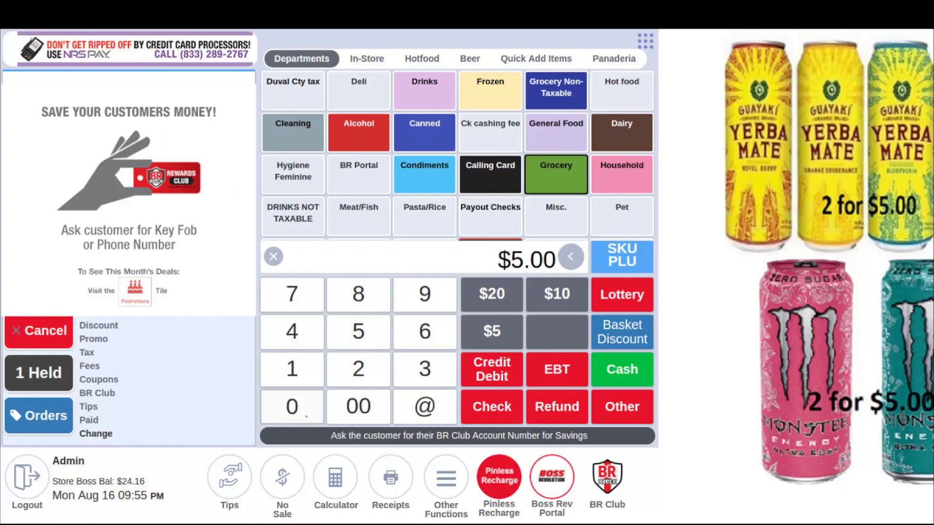
{"action": "left_click", "coordinate": [305, 417]}
{"action": "left_click", "coordinate": [305, 416]}
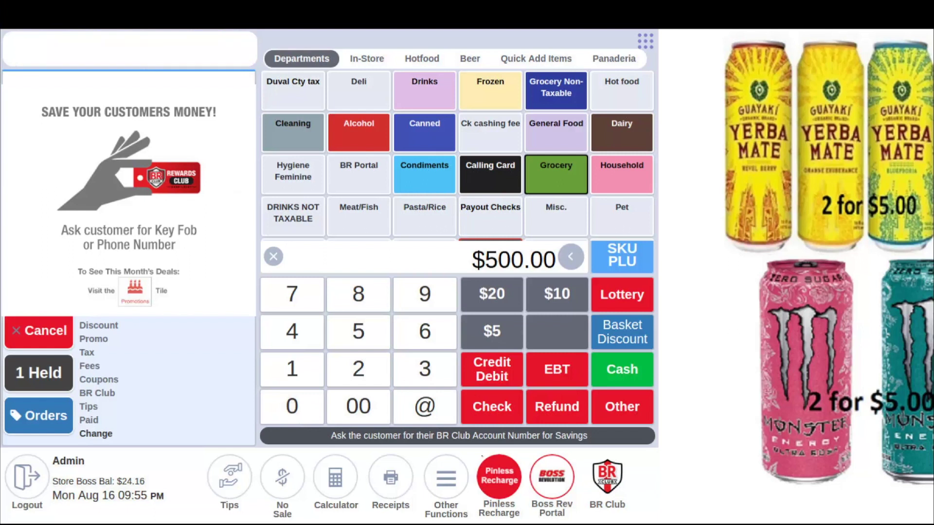
{"action": "left_click", "coordinate": [444, 476]}
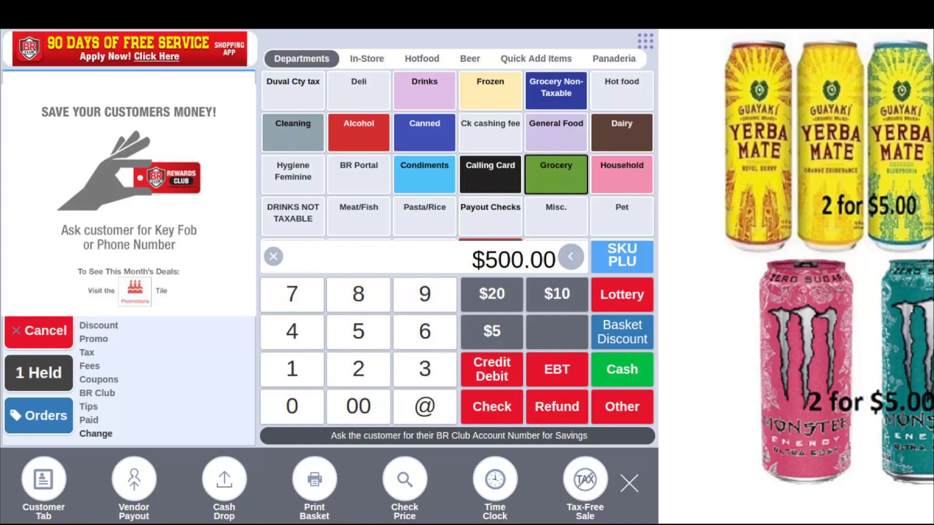
{"action": "left_click", "coordinate": [134, 478]}
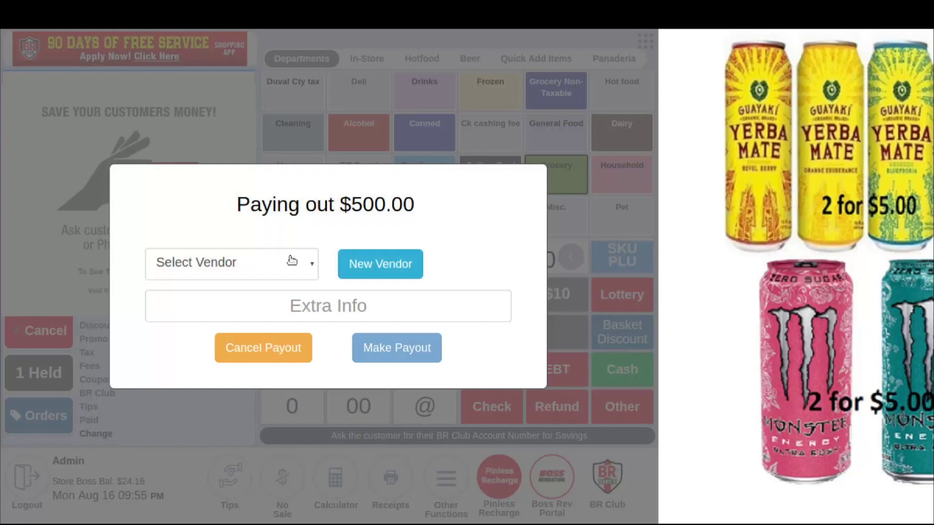
- Choose Adam's Window Service as payee, add the note 'Payment for service', and make the $500.00 payout
{"action": "left_click", "coordinate": [314, 268]}
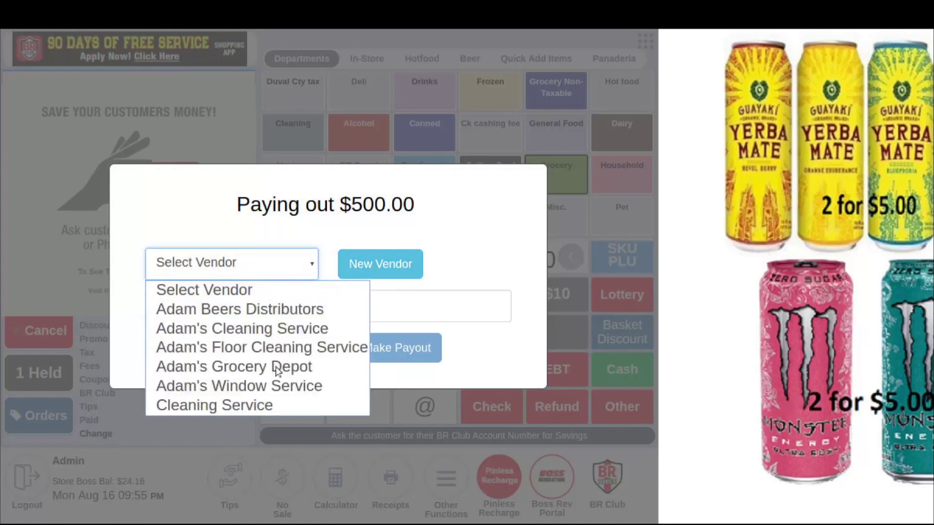
{"action": "left_click", "coordinate": [269, 385]}
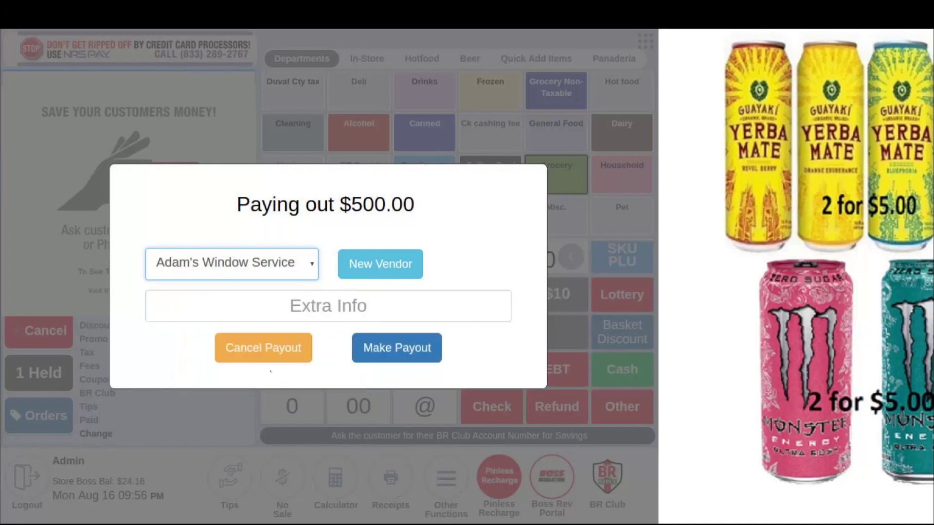
{"action": "left_click", "coordinate": [308, 307]}
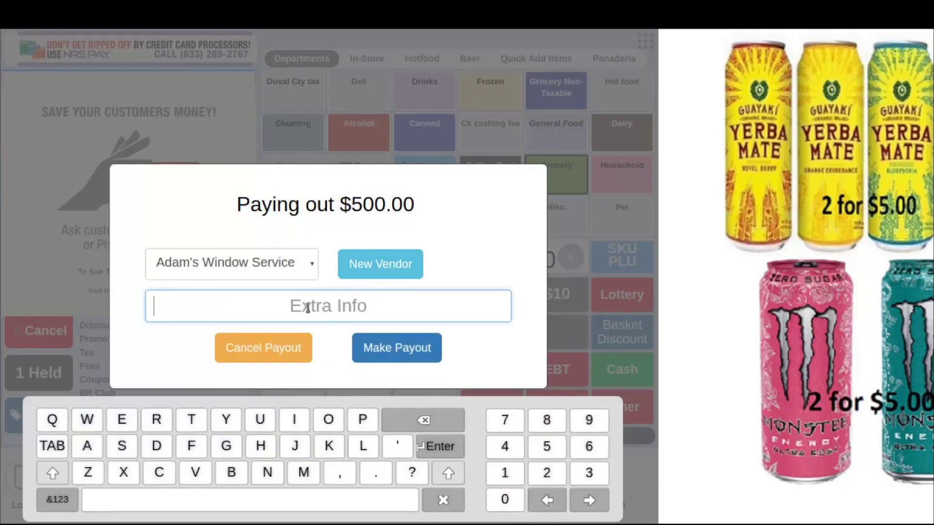
{"action": "type", "text": "Payment f"}
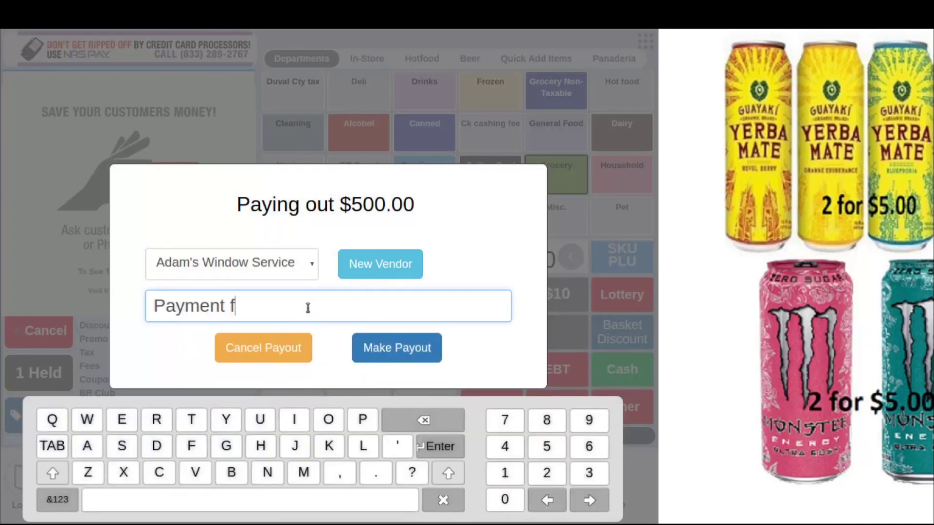
{"action": "type", "text": "or "}
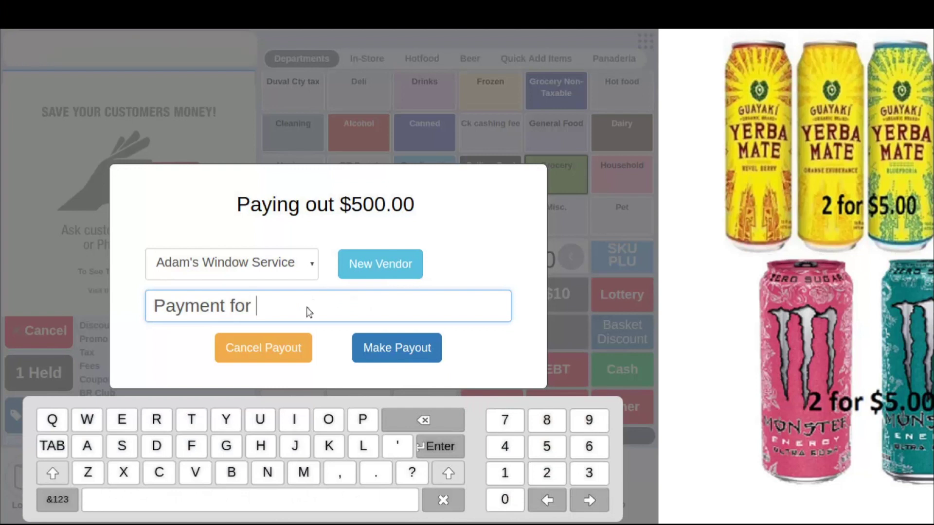
{"action": "type", "text": "serice"}
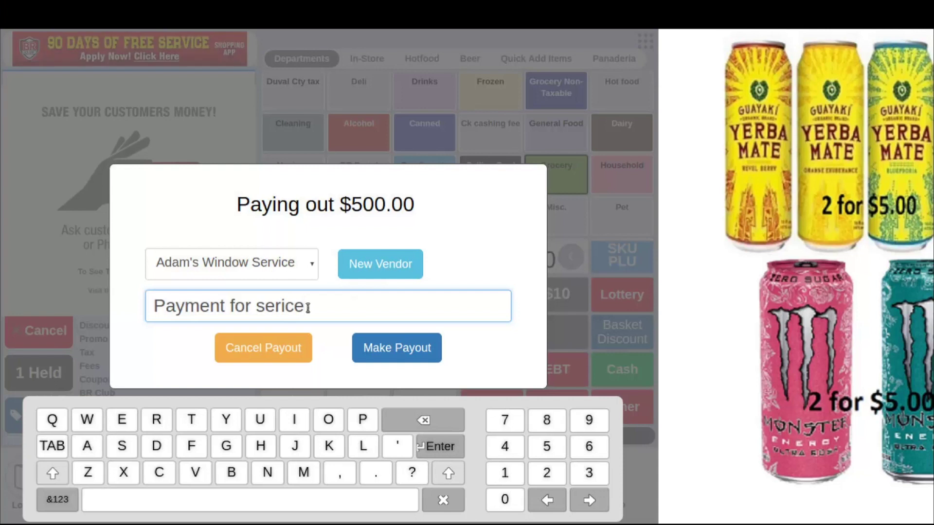
{"action": "key", "text": "Left"}
{"action": "key", "text": "Left"}
{"action": "key", "text": "Left"}
{"action": "type", "text": "v"}
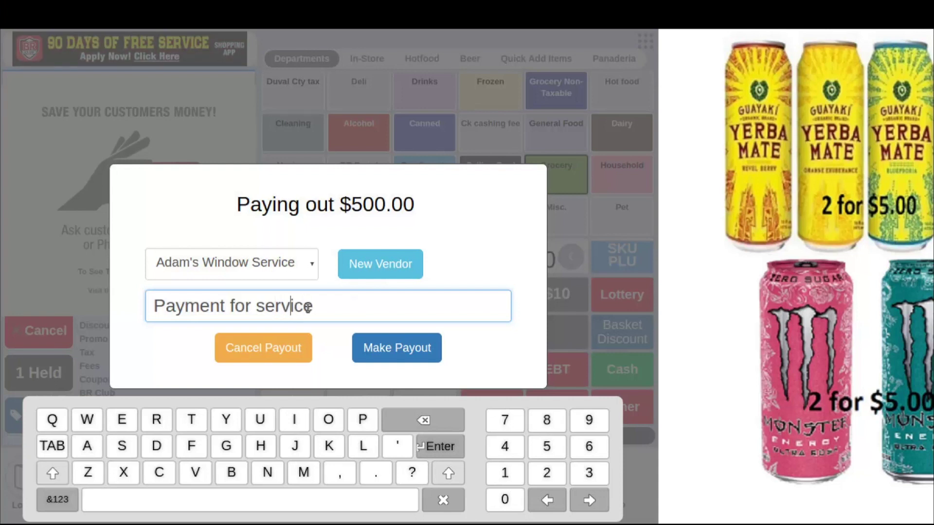
{"action": "left_click", "coordinate": [397, 354]}
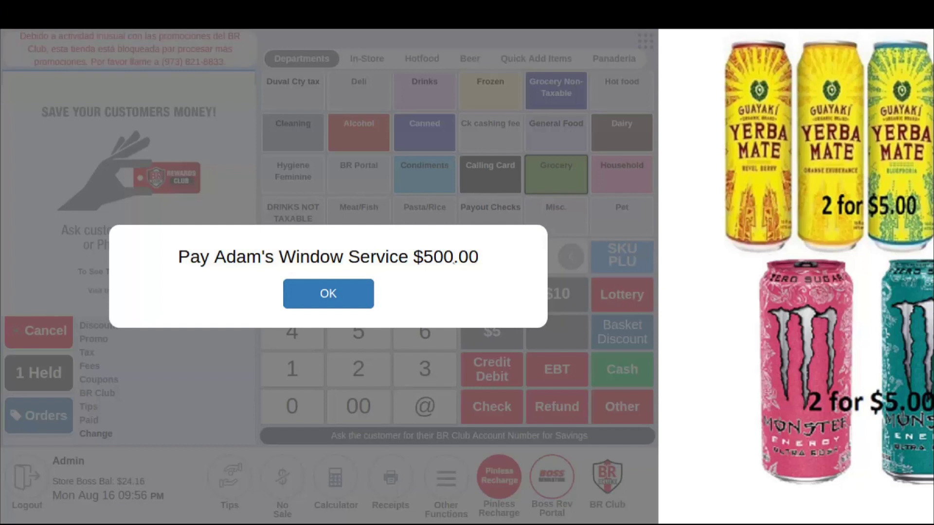
- Dismiss the confirmation and expand Vendor Payouts in Terminal Statistics to show Adam's Window Service at $500.00
{"action": "left_click", "coordinate": [329, 297]}
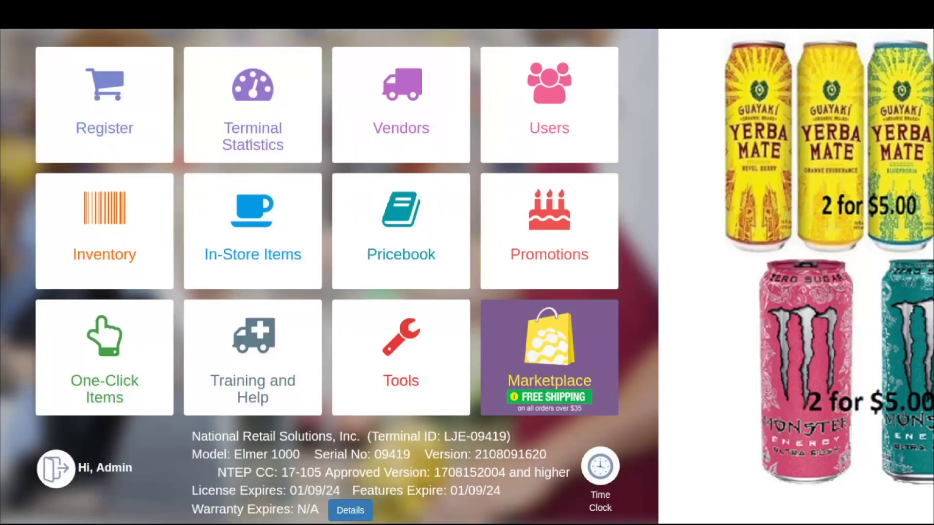
{"action": "left_click", "coordinate": [253, 112]}
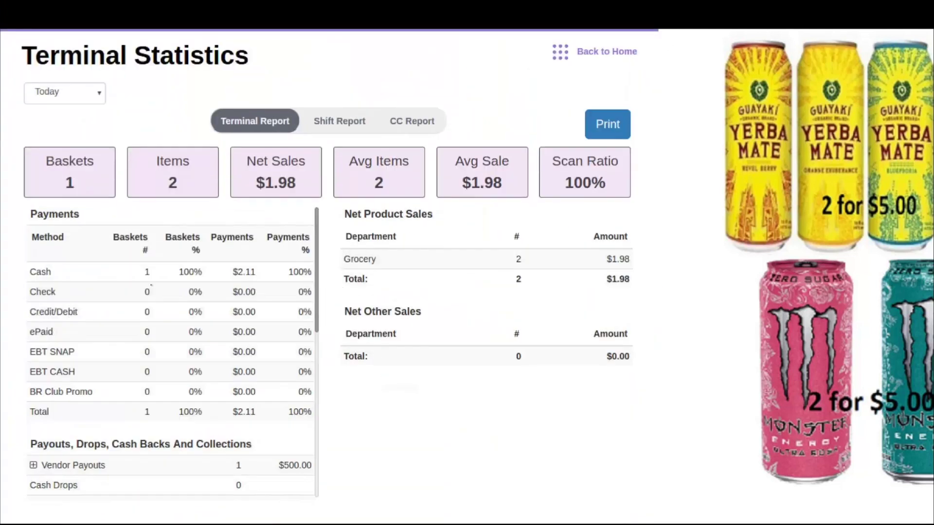
{"action": "scroll", "coordinate": [155, 292], "scroll_direction": "down", "scroll_amount": 3}
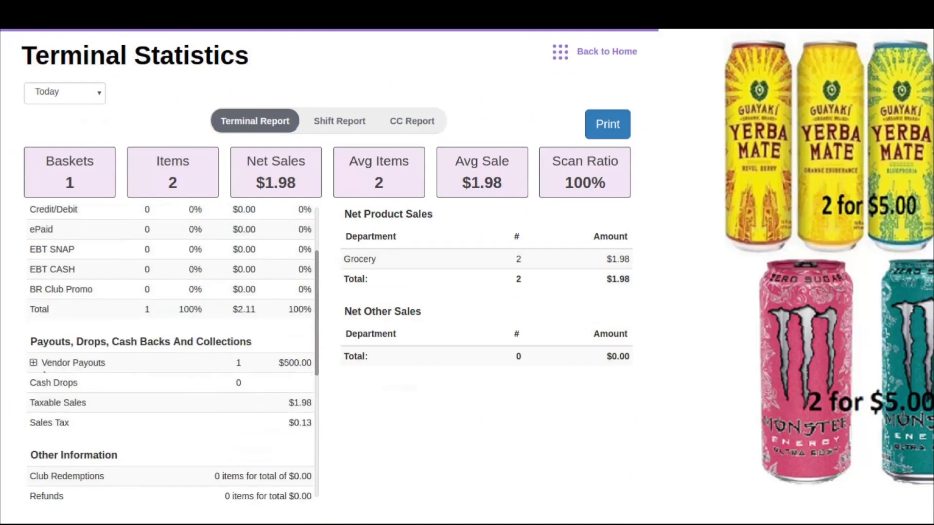
{"action": "left_click", "coordinate": [33, 363]}
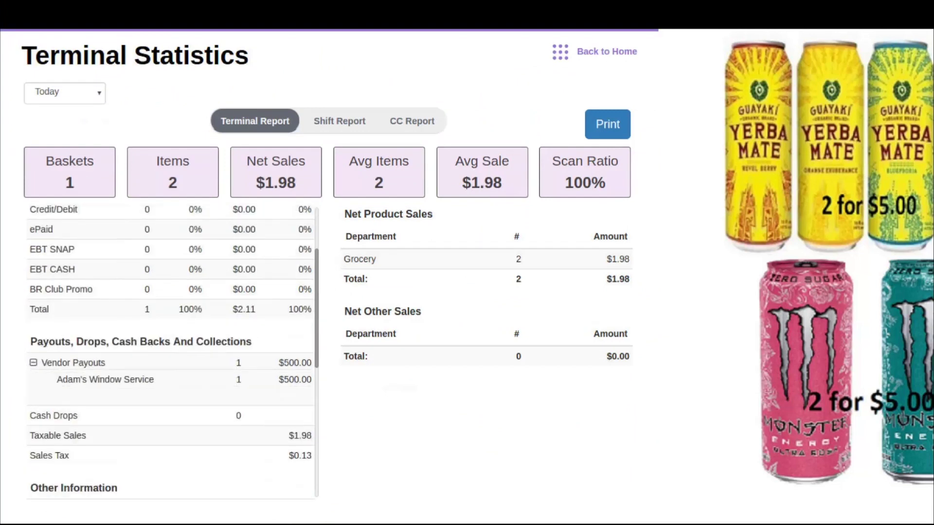